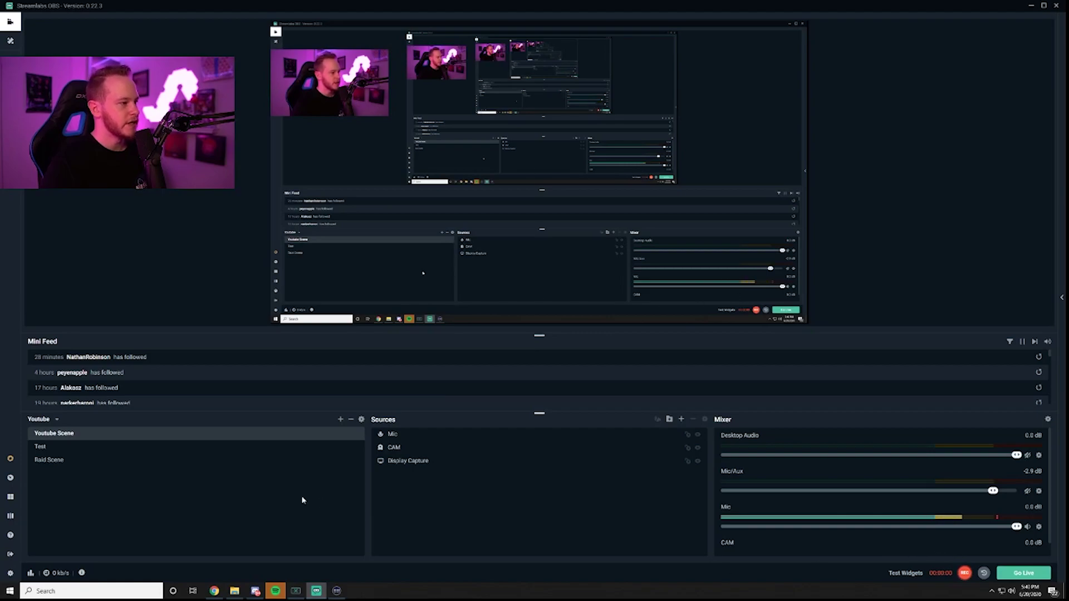
Step: Open the Filters window for the CAM webcam source in the Test scene
click(40, 448)
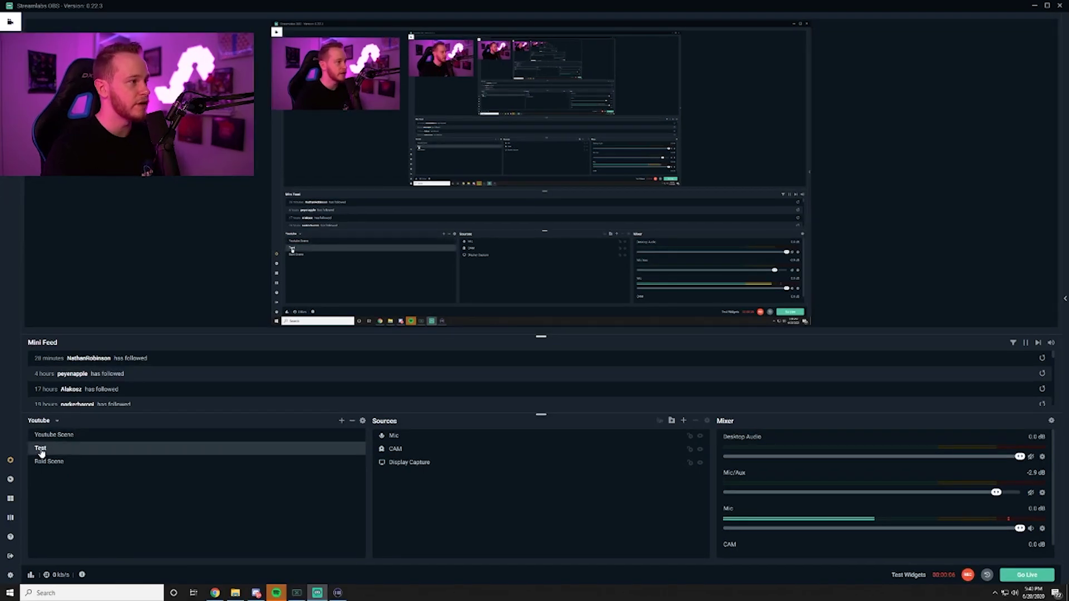
click(396, 449)
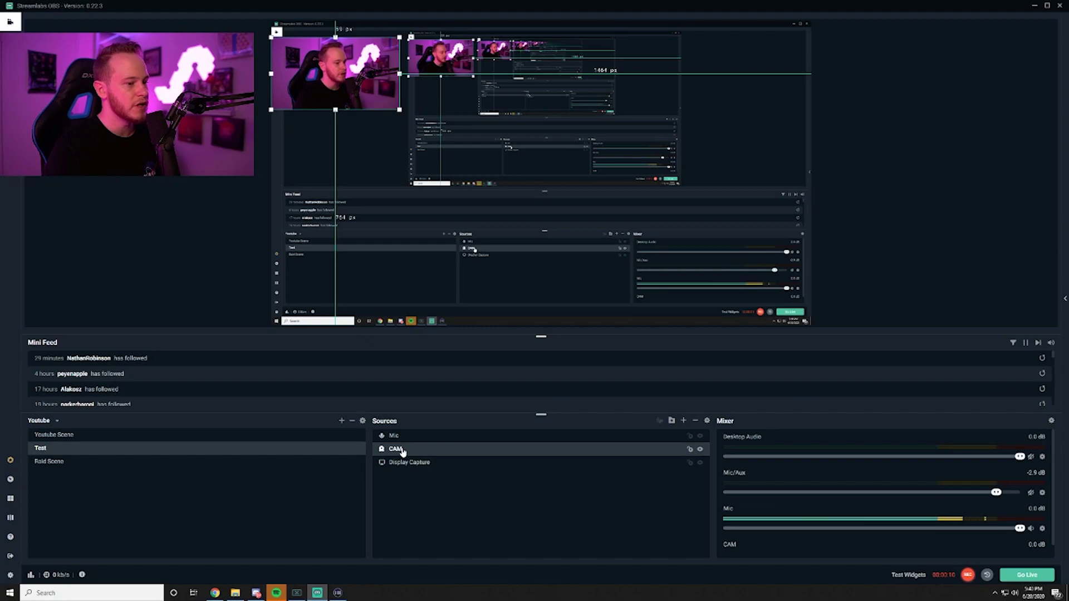
right_click(402, 452)
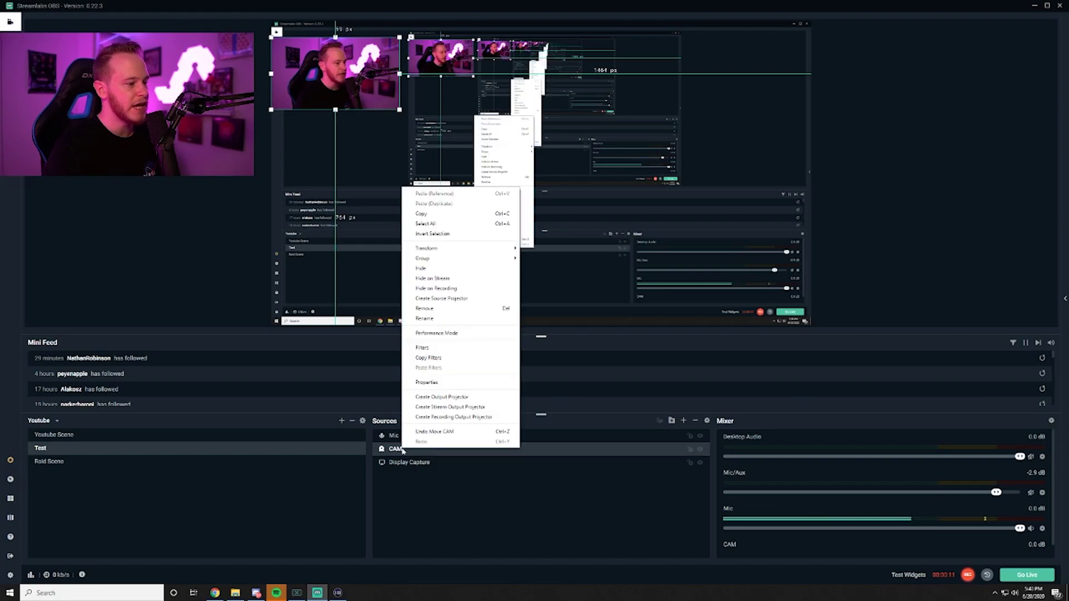
click(437, 348)
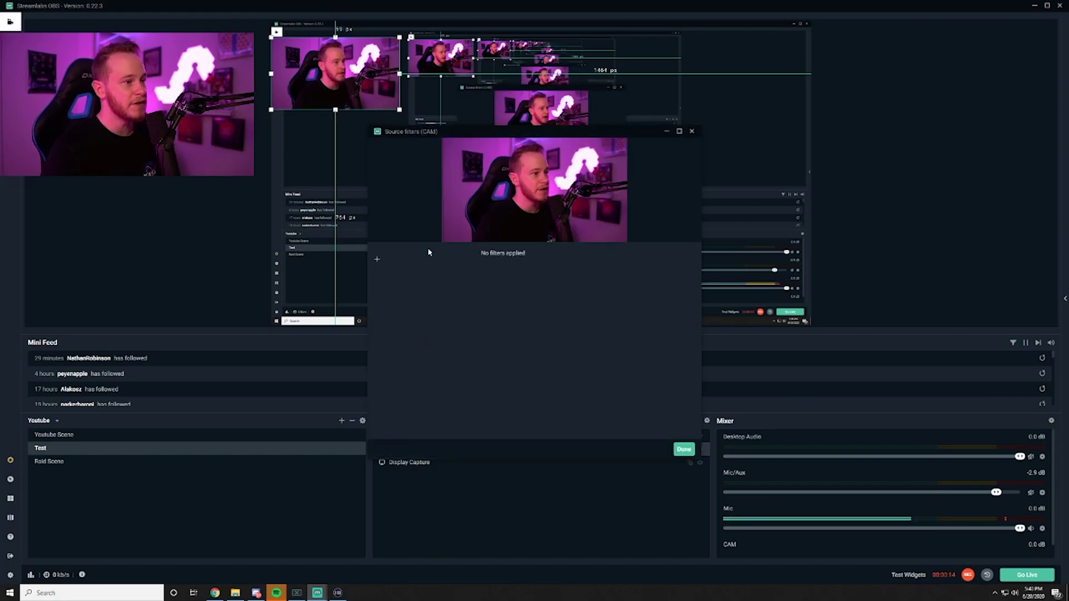
Step: Add a Scroll filter to CAM with horizontal and vertical speed 500
click(375, 258)
click(494, 245)
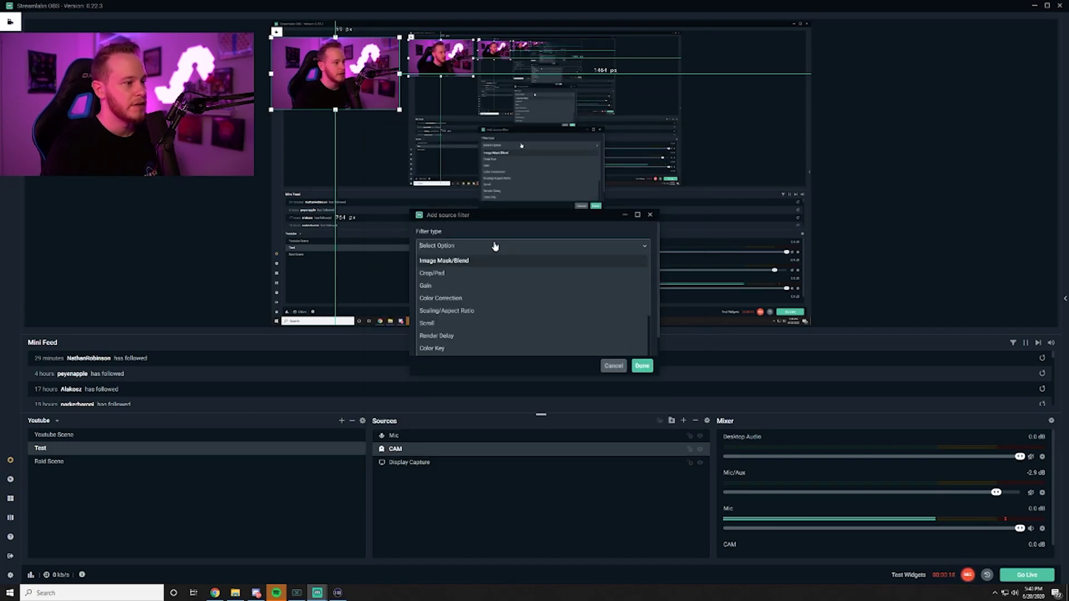
click(449, 324)
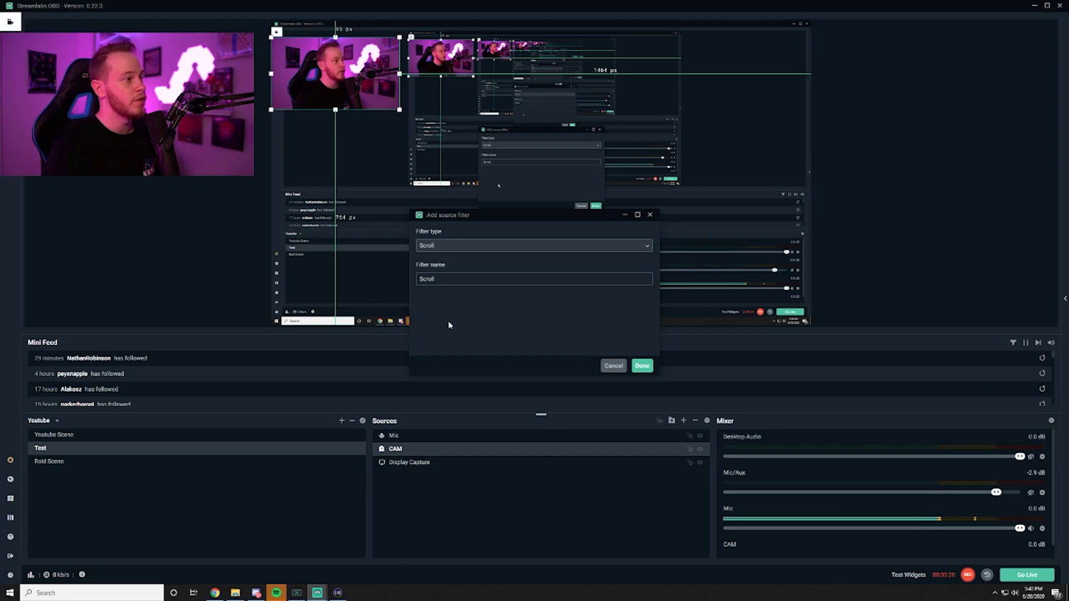
click(641, 366)
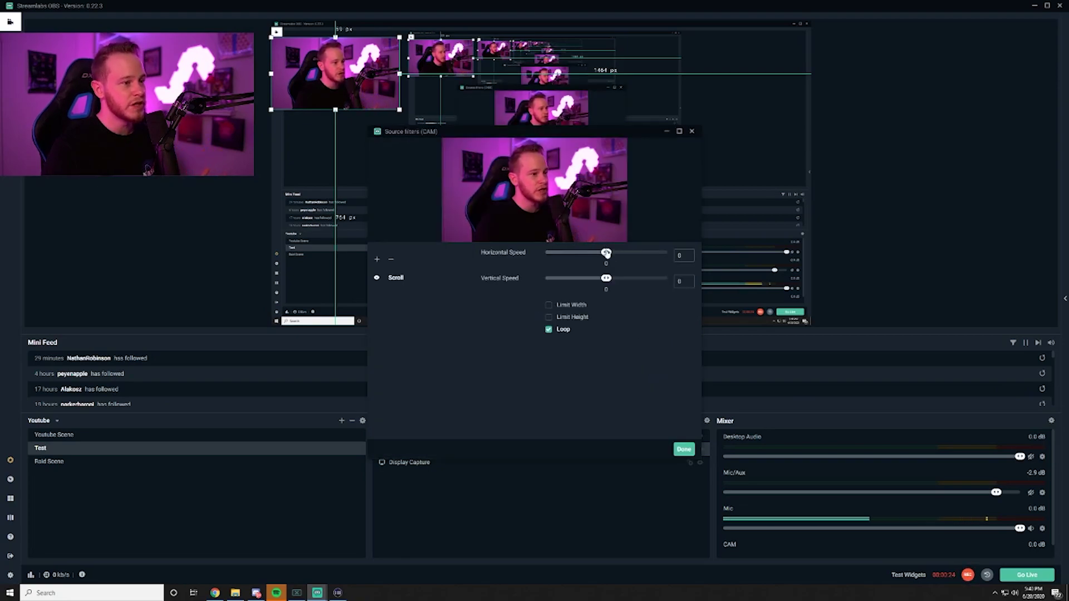
drag(606, 253, 668, 253)
drag(606, 278, 668, 277)
click(683, 449)
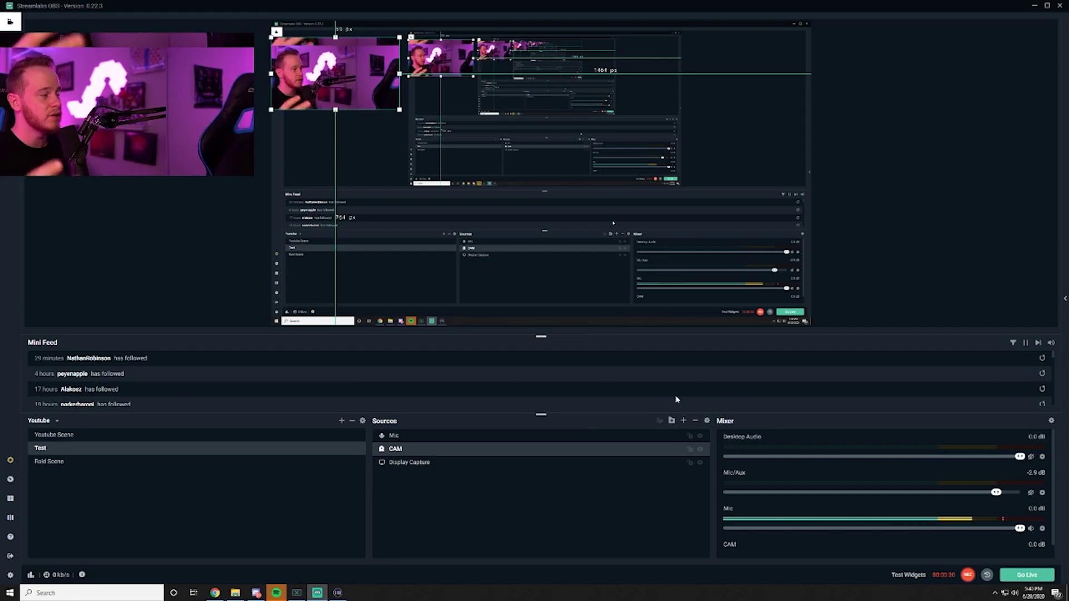
click(72, 439)
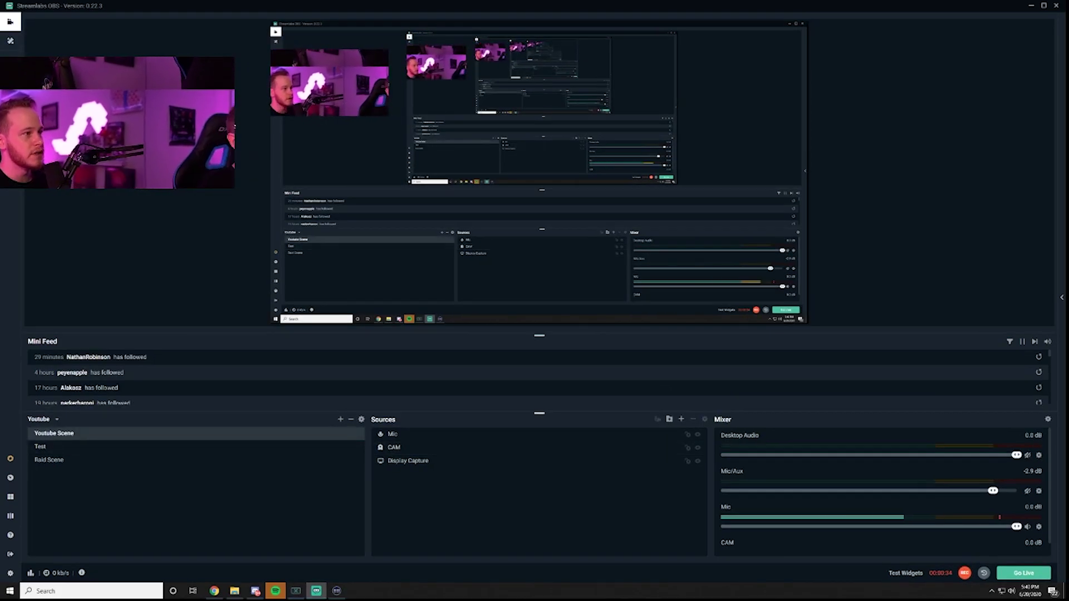
click(72, 447)
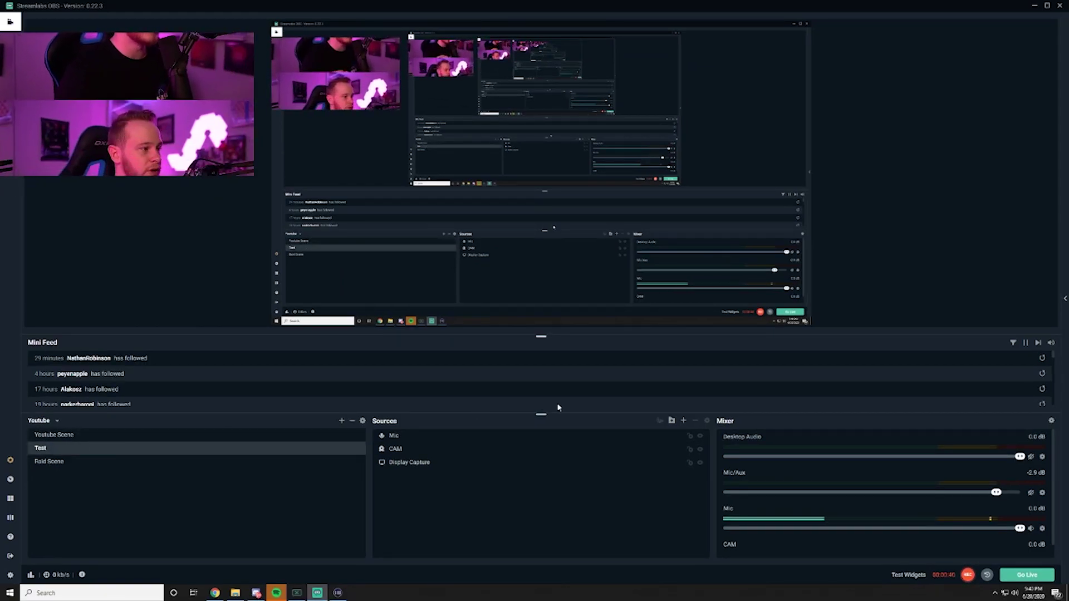
click(968, 579)
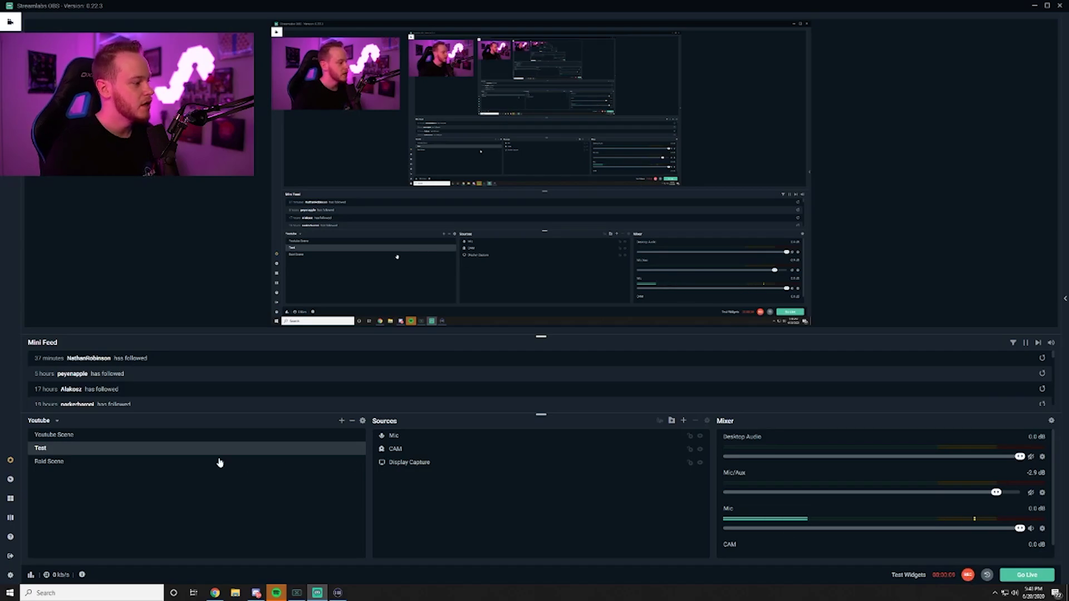
Step: Add the existing Test scene as a Scene source in the Raid Scene
click(62, 462)
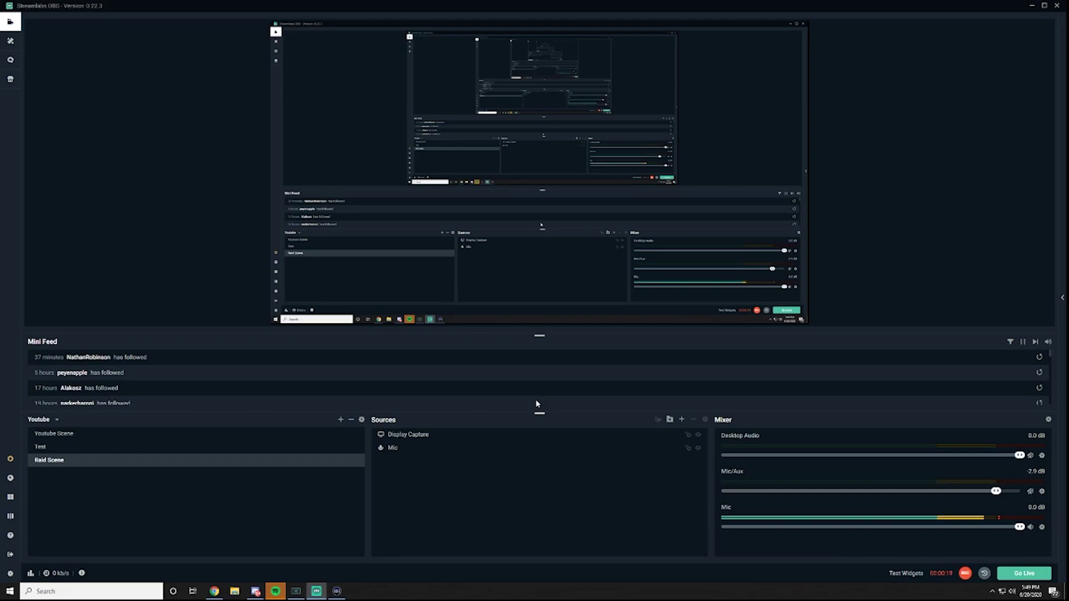
click(383, 448)
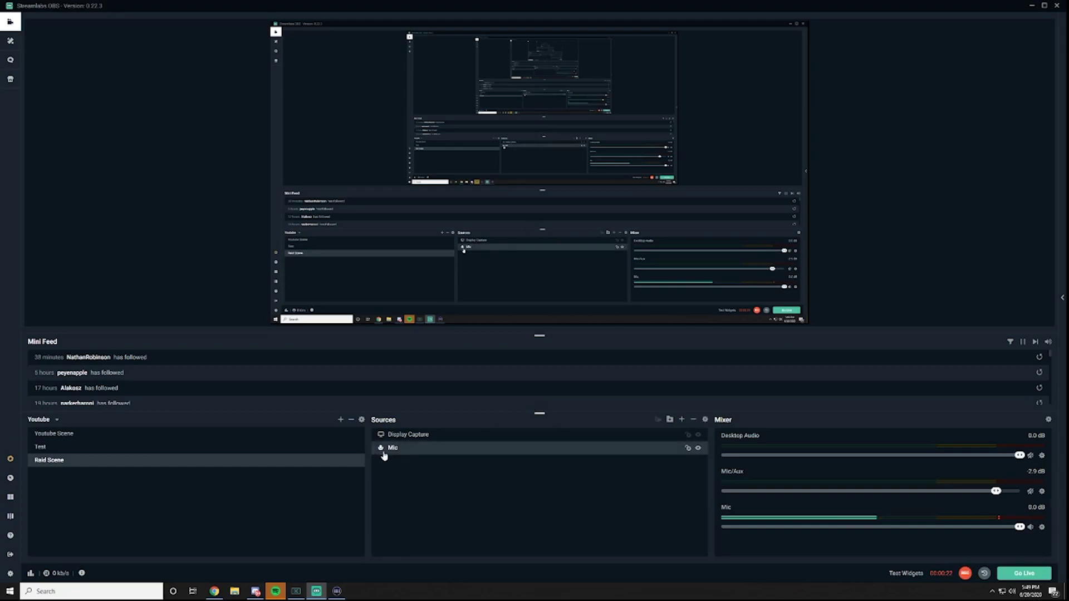
click(682, 422)
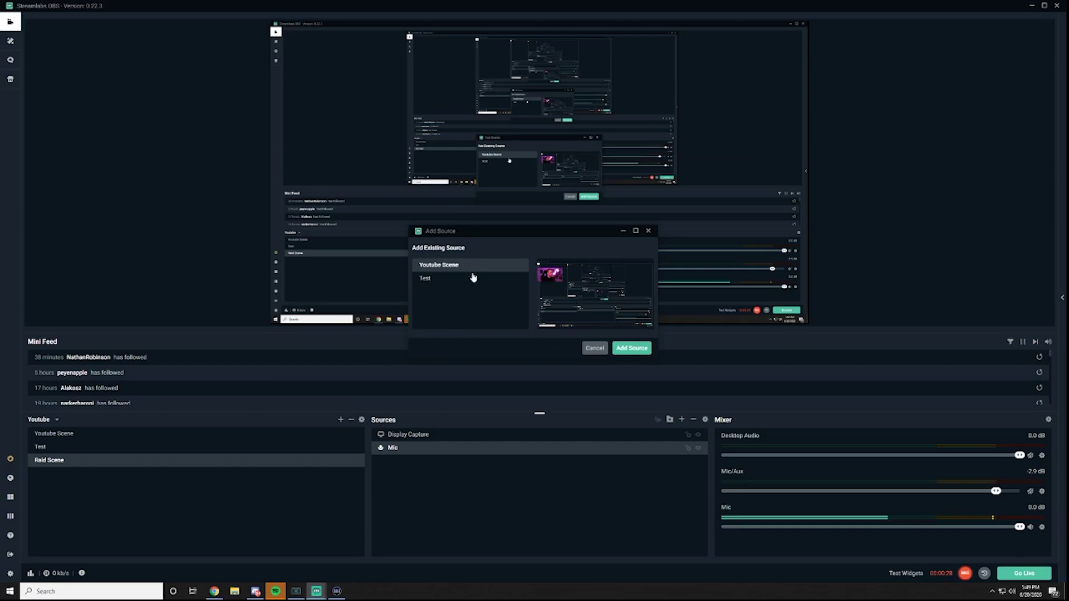
click(437, 282)
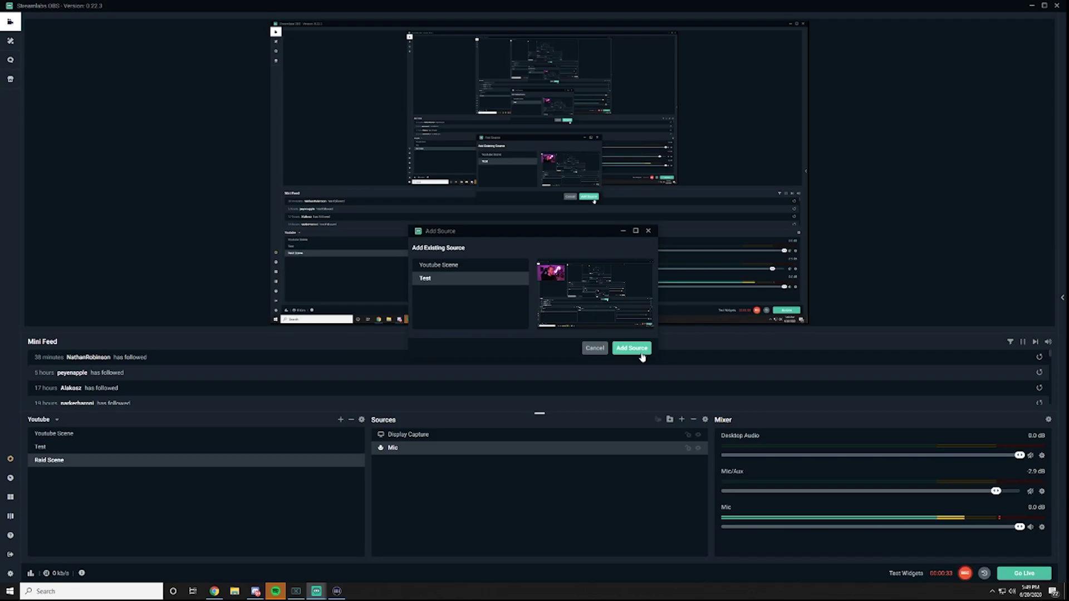
click(640, 353)
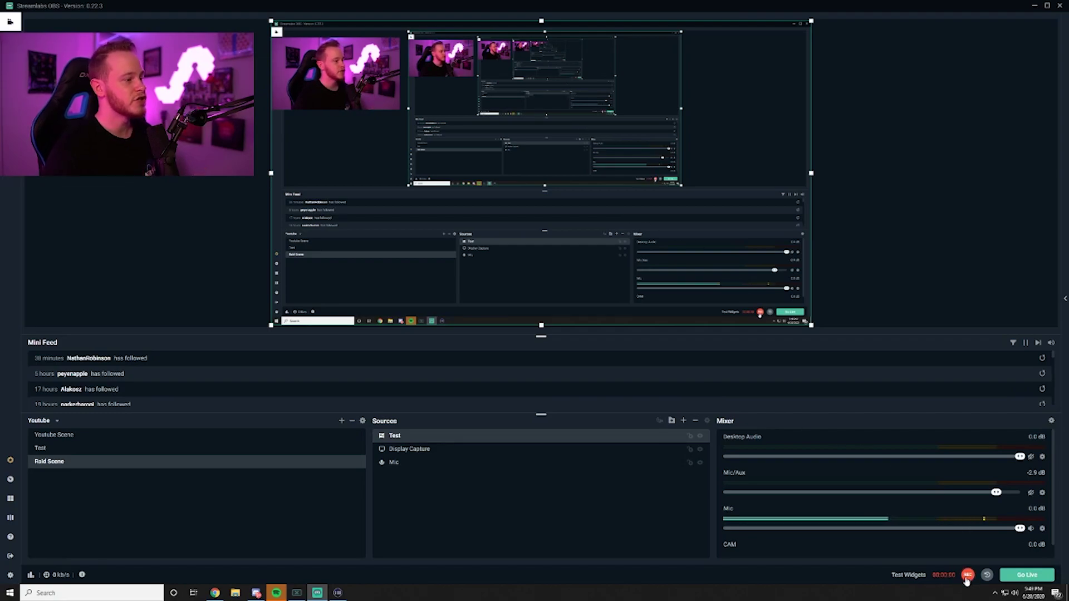
Step: Open the Filters window for the nested Test source in the Raid Scene
click(67, 448)
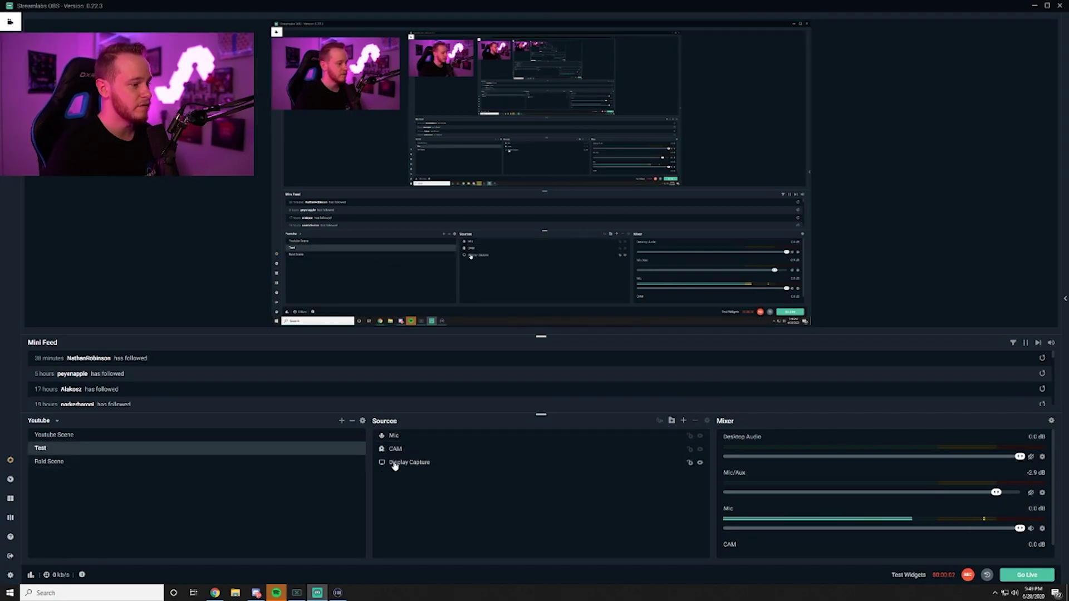
click(95, 466)
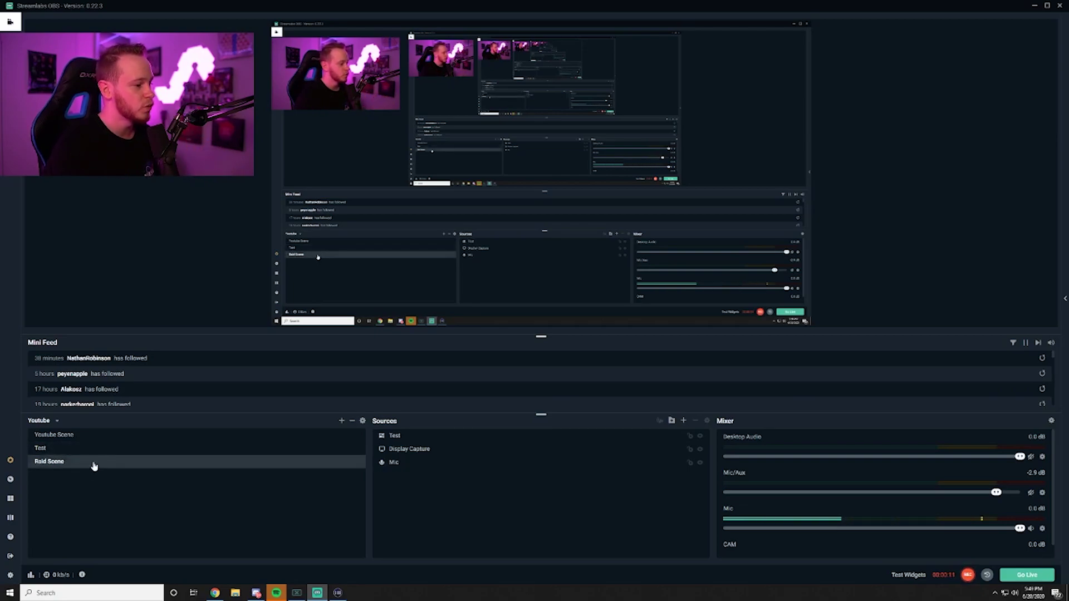
right_click(395, 437)
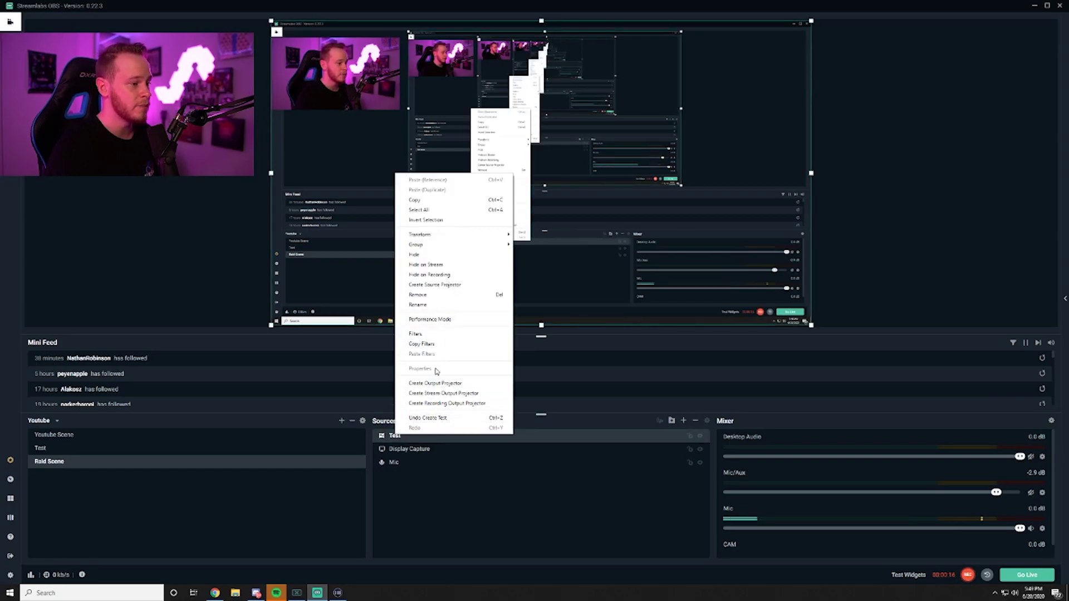
click(438, 334)
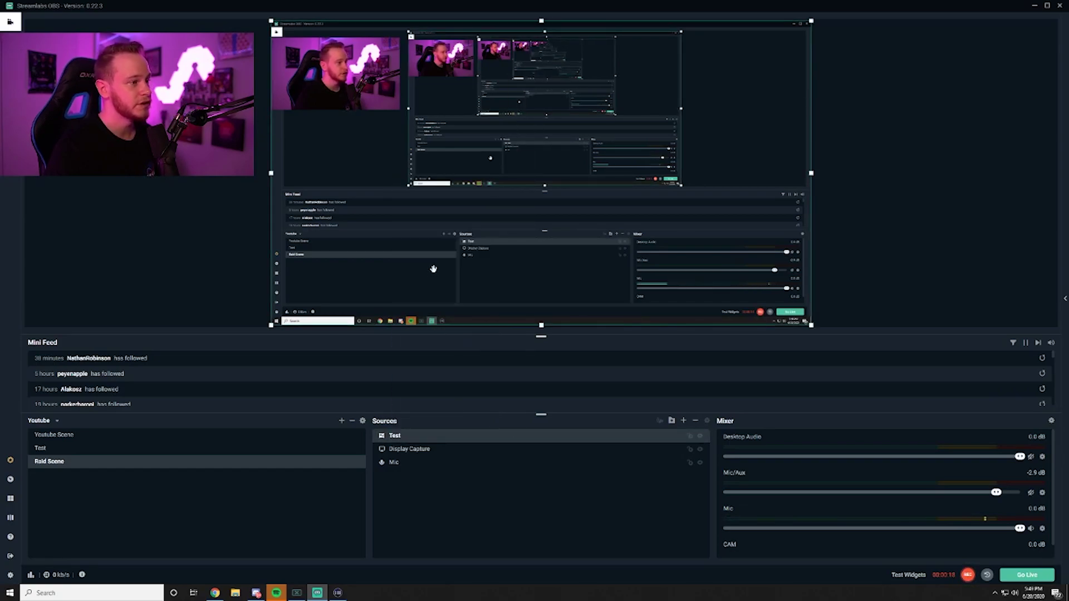
Step: Add a Scroll filter to the Test source with horizontal and vertical speed 500
click(377, 259)
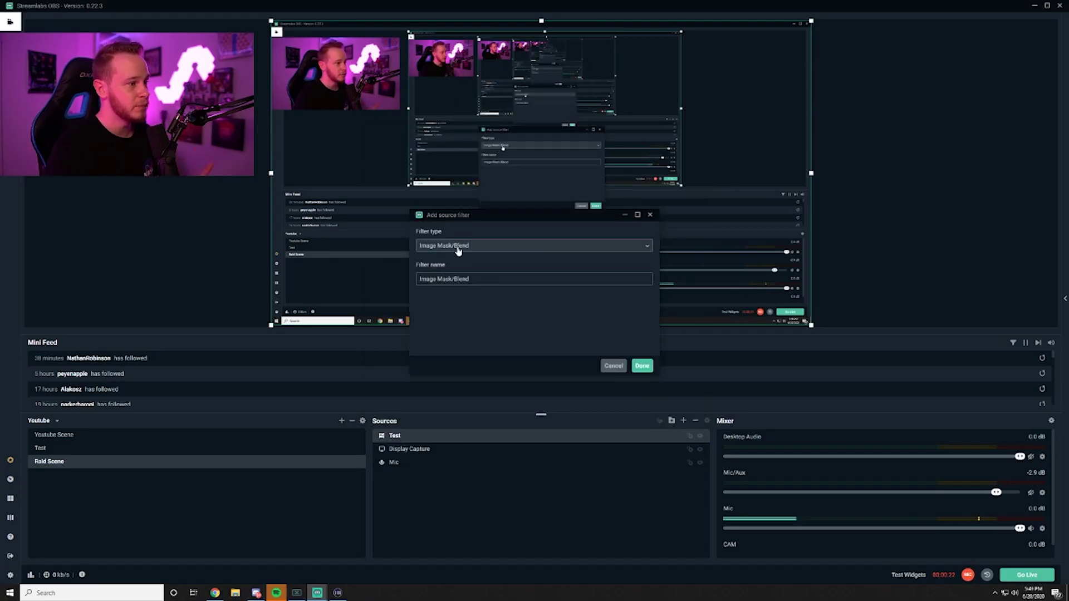
click(451, 247)
click(441, 311)
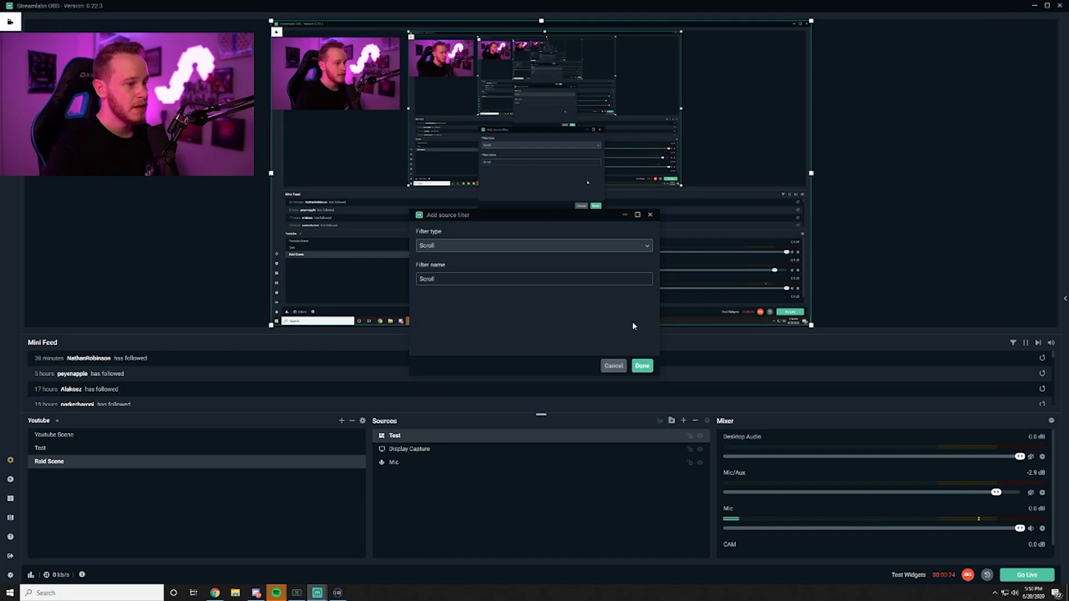
click(642, 365)
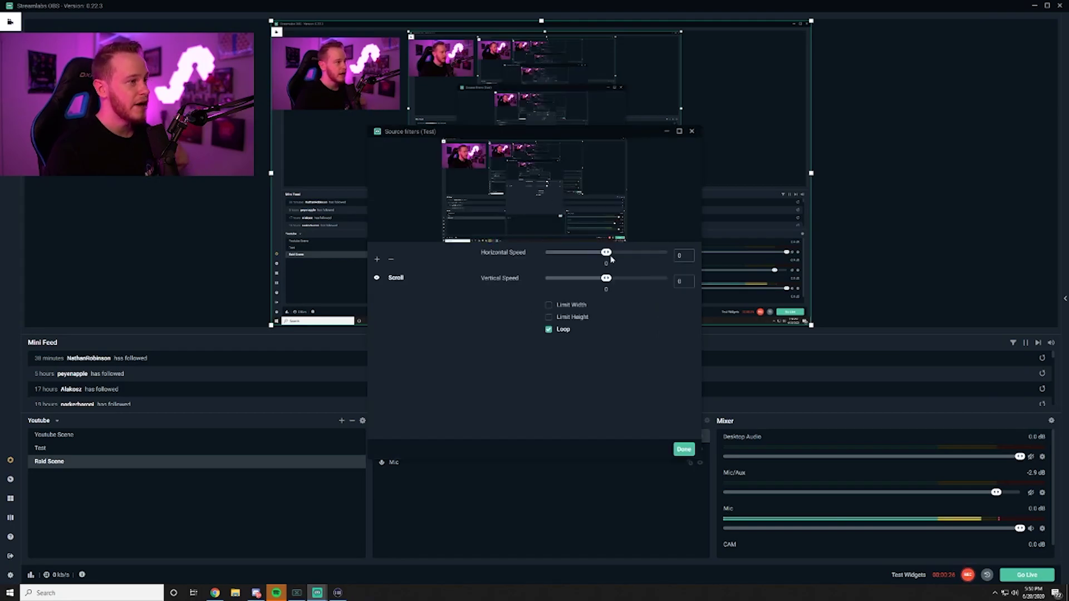
drag(606, 252, 667, 253)
drag(508, 281, 569, 278)
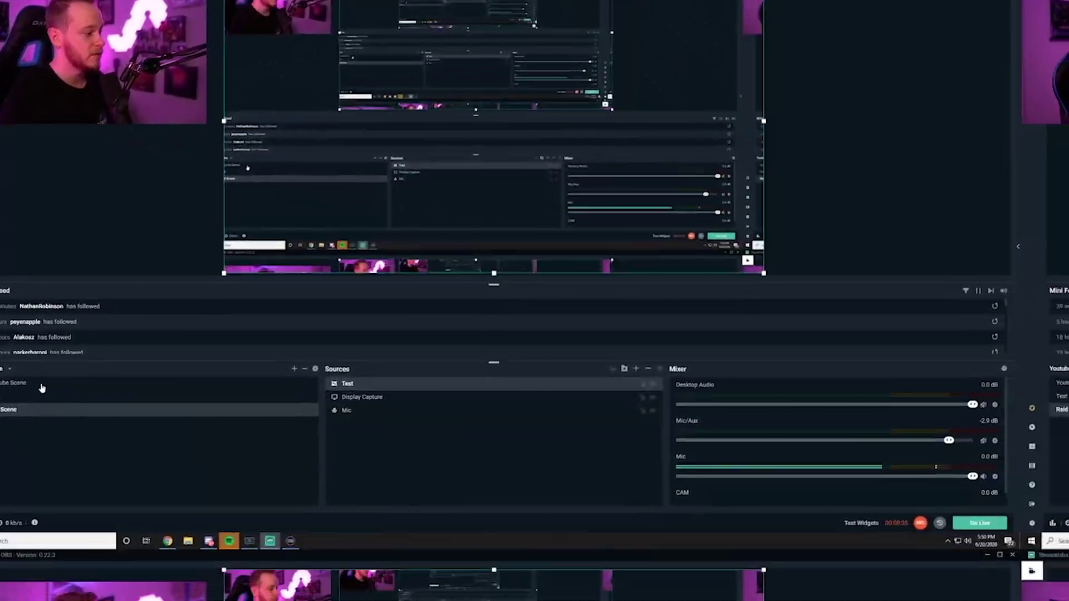
Step: Toggle between the Youtube Scene and the scrolling Raid Scene to compare them
click(88, 438)
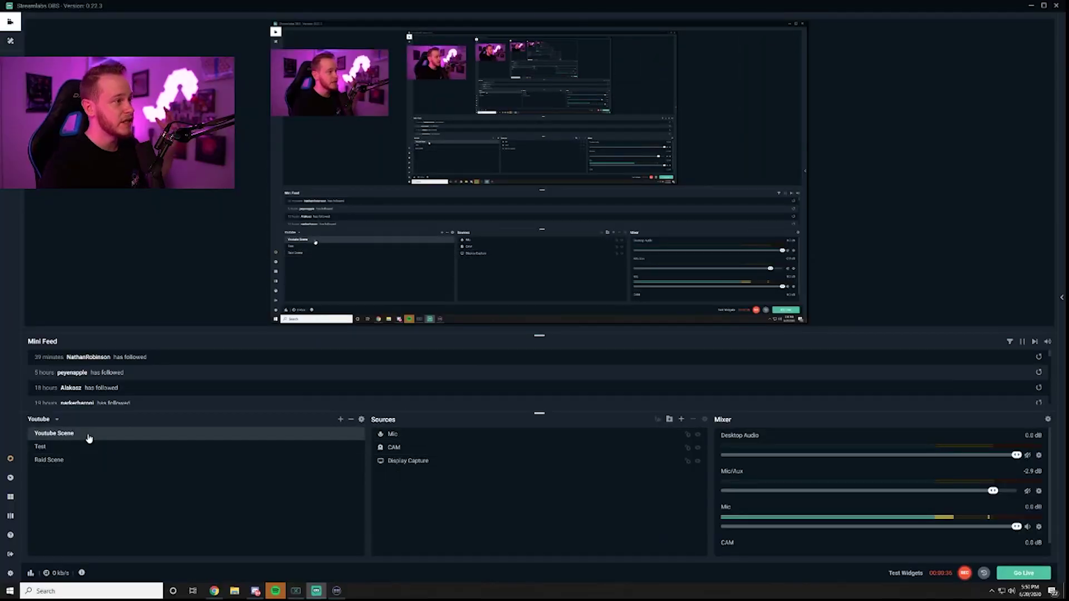
click(60, 461)
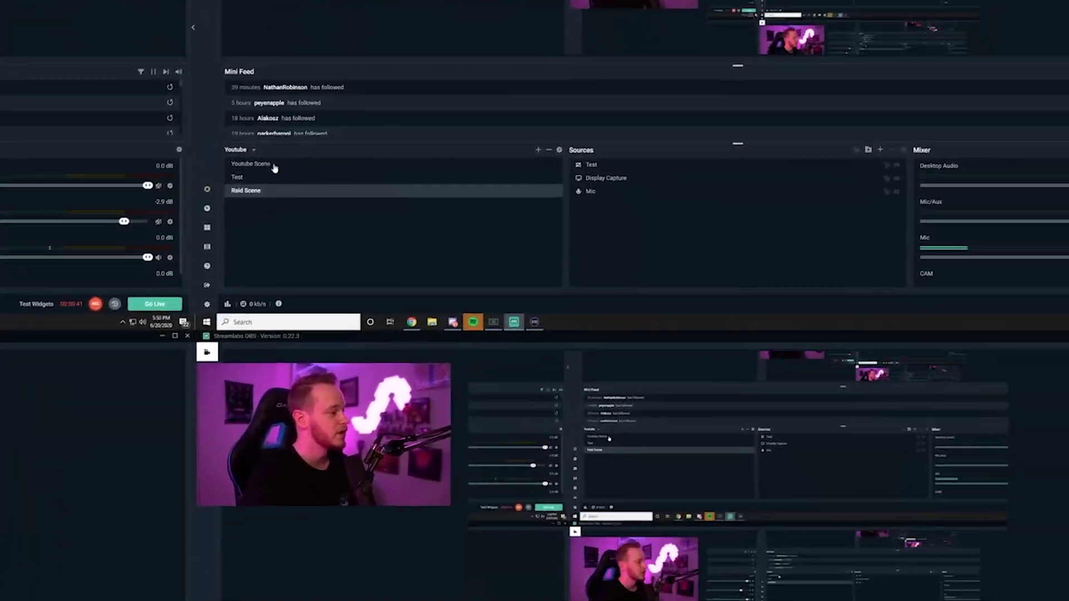
click(77, 437)
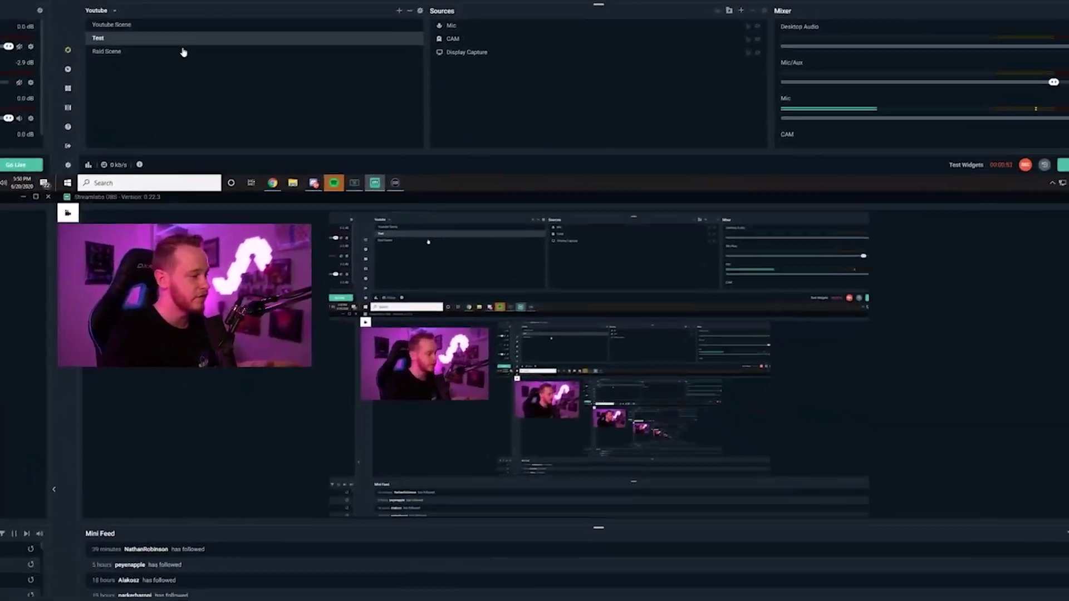
click(184, 52)
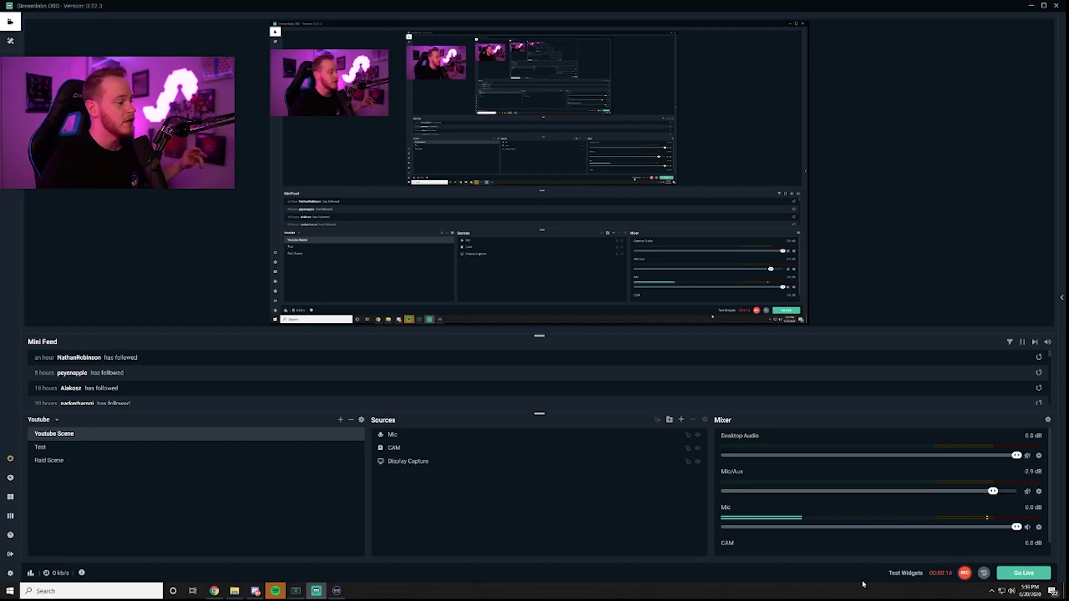
Step: Show the Test scene, then the Raid Scene with its nested Test source
click(59, 449)
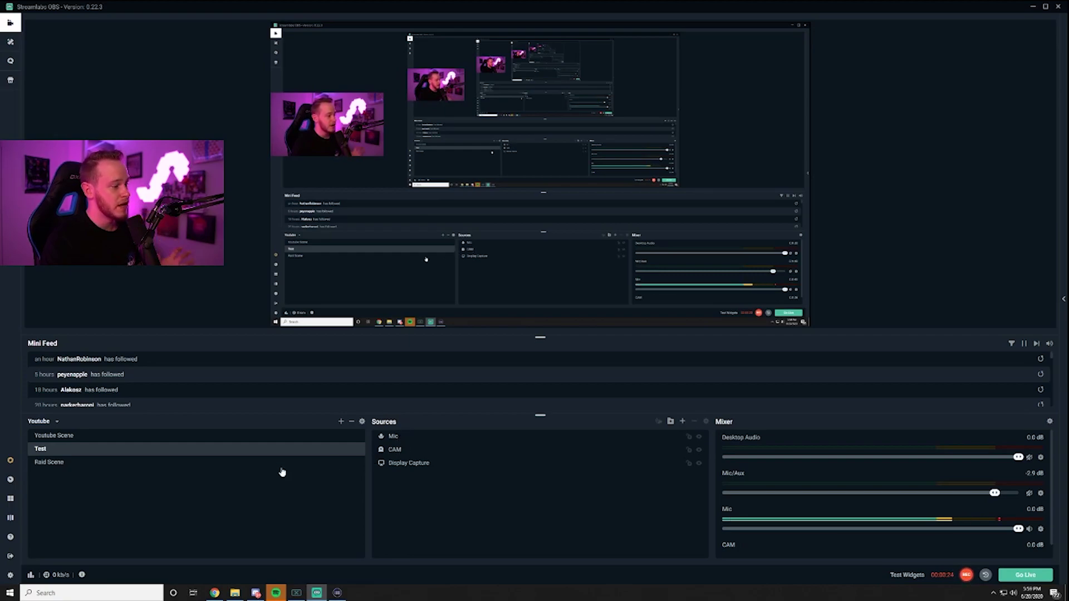
click(83, 463)
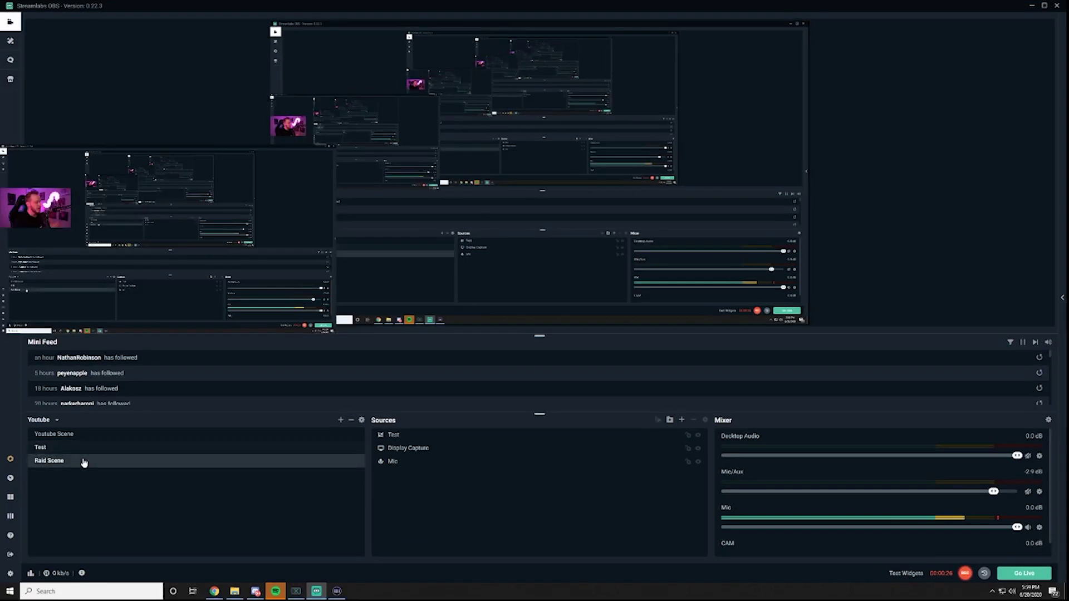